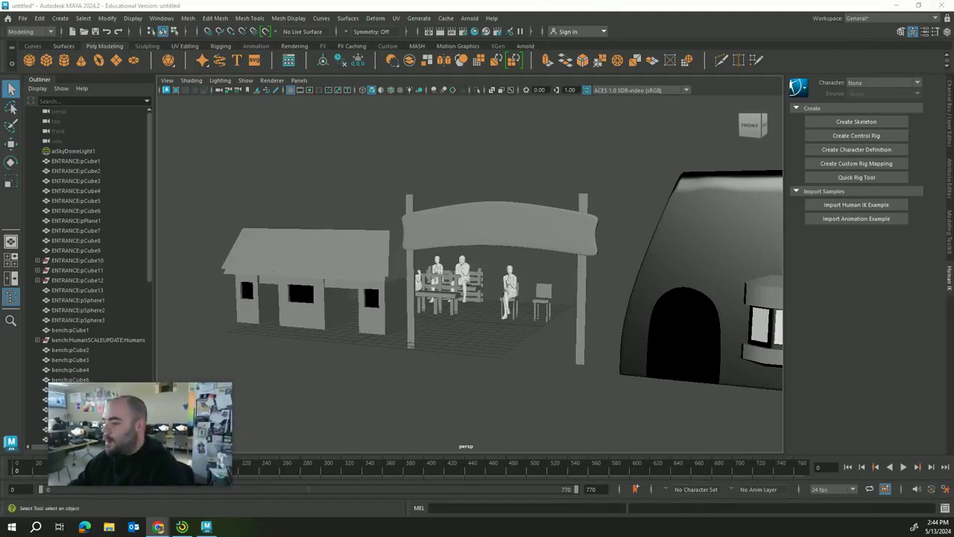
# Zoom and orbit the perspective view toward the tunnel building, entrance arch and seated figures
pyautogui.scroll(-3, 566, 172)
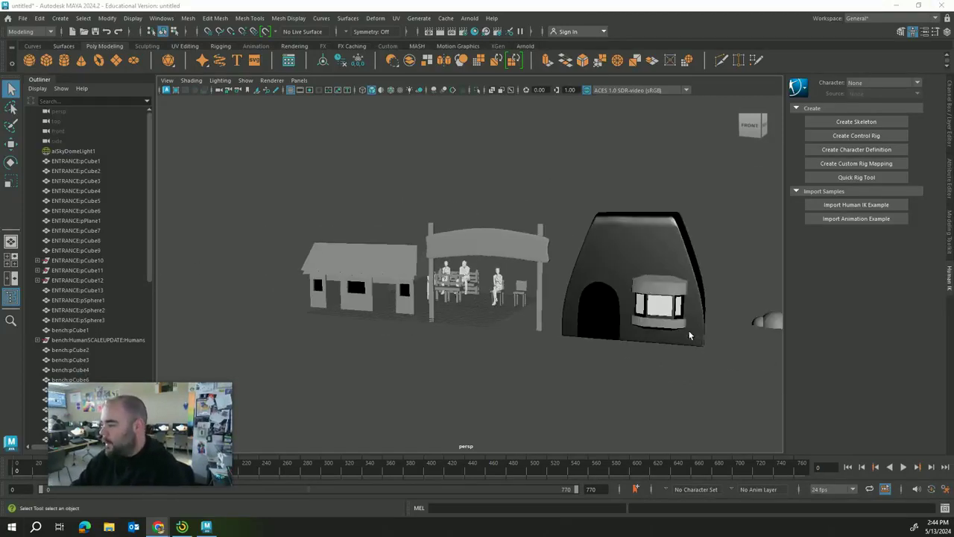
pyautogui.keyDown('alt'); pyautogui.moveTo(690, 336); pyautogui.dragTo(497, 360); pyautogui.keyUp('alt')
pyautogui.scroll(4, 617, 345)
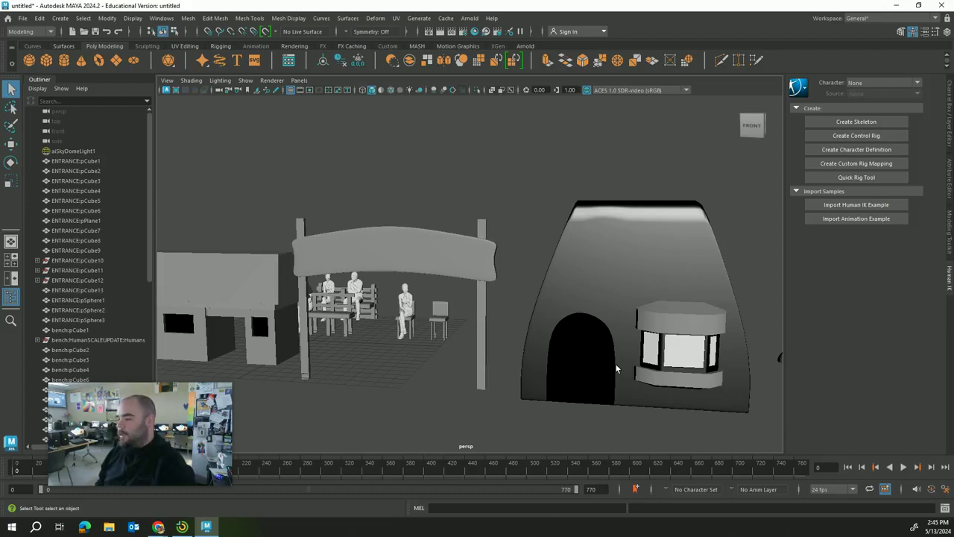
# Add an Arnold Physical Sky light from the Arnold shelf
pyautogui.click(525, 46)
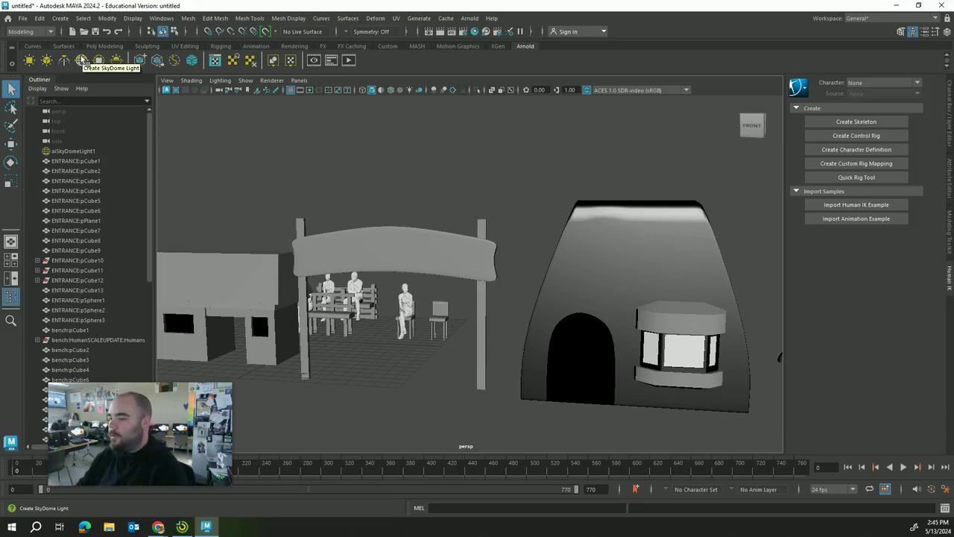
pyautogui.click(116, 60)
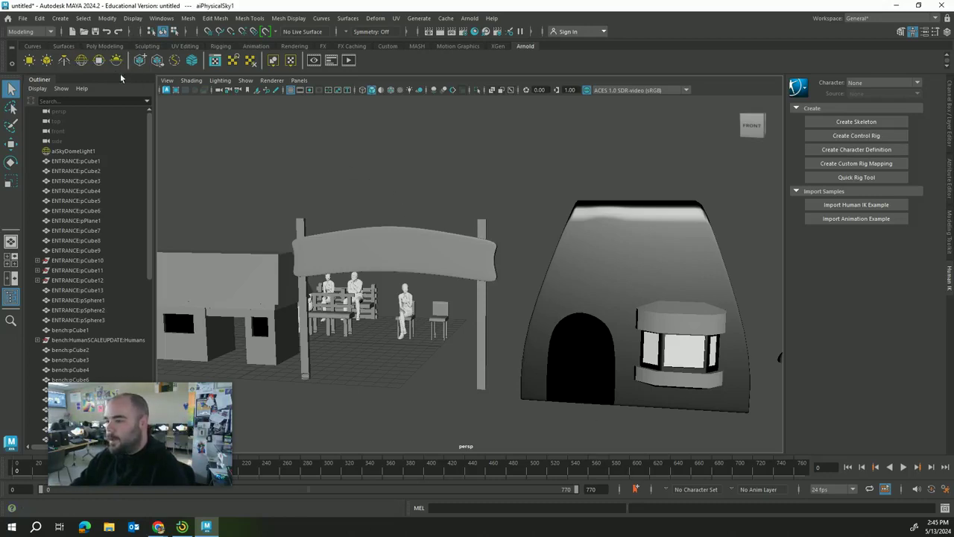
pyautogui.click(116, 60)
# Select aiSkyDomeLight1 in the Outliner and dolly the view to see the dome
pyautogui.click(406, 186)
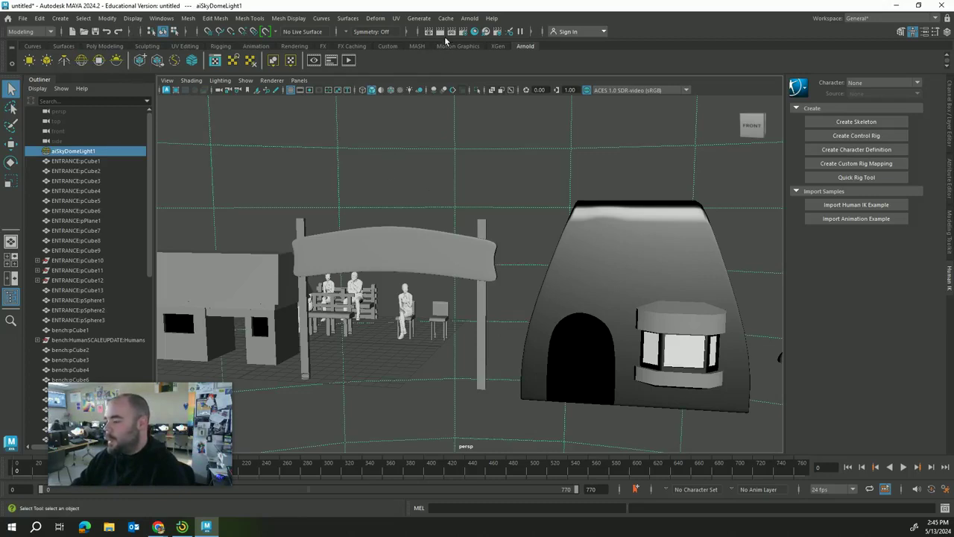
pyautogui.scroll(3, 452, 354)
pyautogui.scroll(-3, 454, 357)
pyautogui.scroll(3, 453, 365)
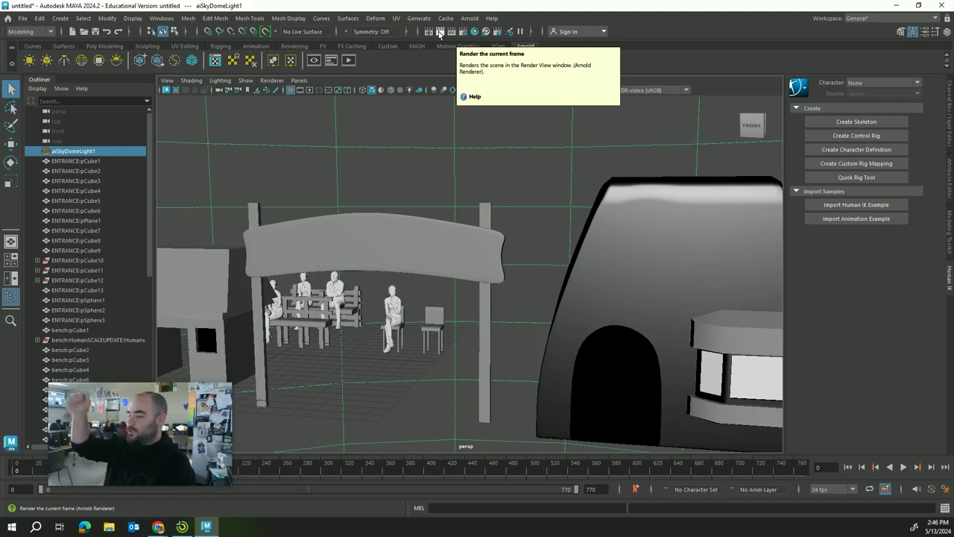
# Render the current frame in Arnold RenderView and move the render window aside
pyautogui.click(439, 34)
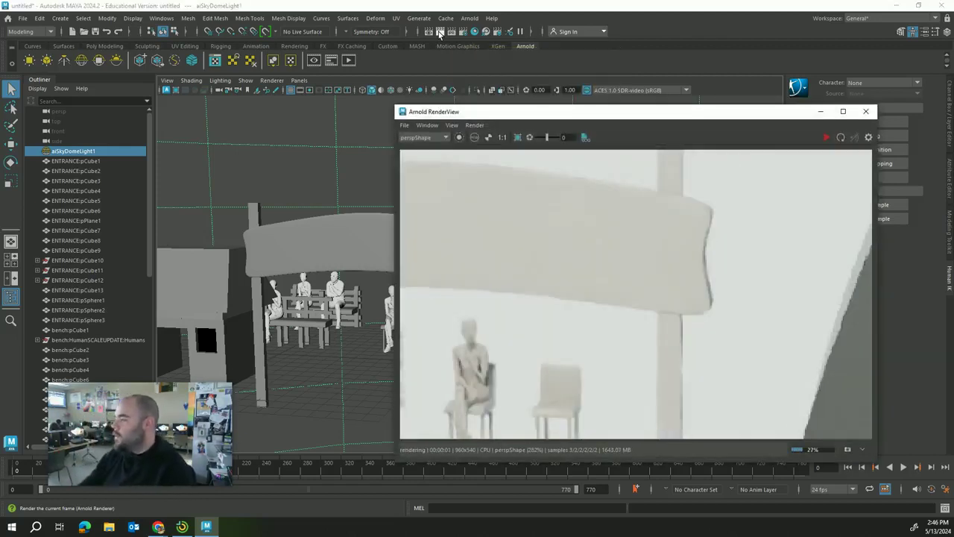
pyautogui.scroll(-2, 617, 219)
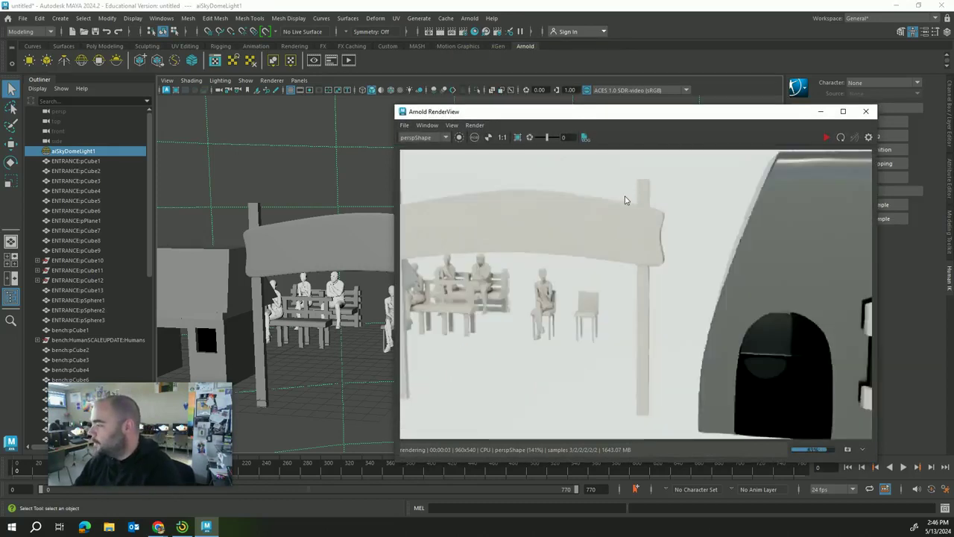
pyautogui.scroll(-2, 623, 213)
pyautogui.scroll(1, 630, 204)
pyautogui.moveTo(663, 113); pyautogui.dragTo(565, 83)
# Start the live IPR render and reframe the persp camera around the house and benches
pyautogui.click(725, 108)
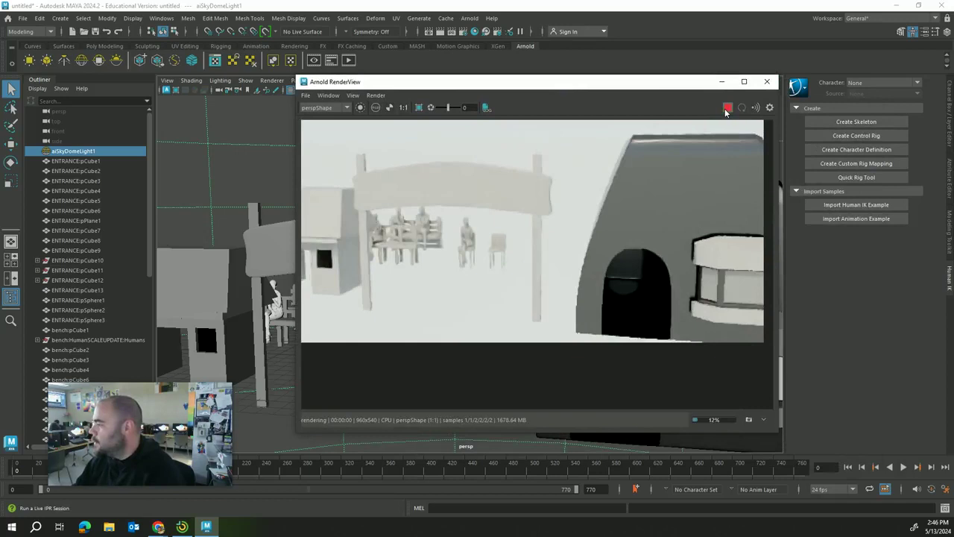
pyautogui.scroll(-4, 191, 196)
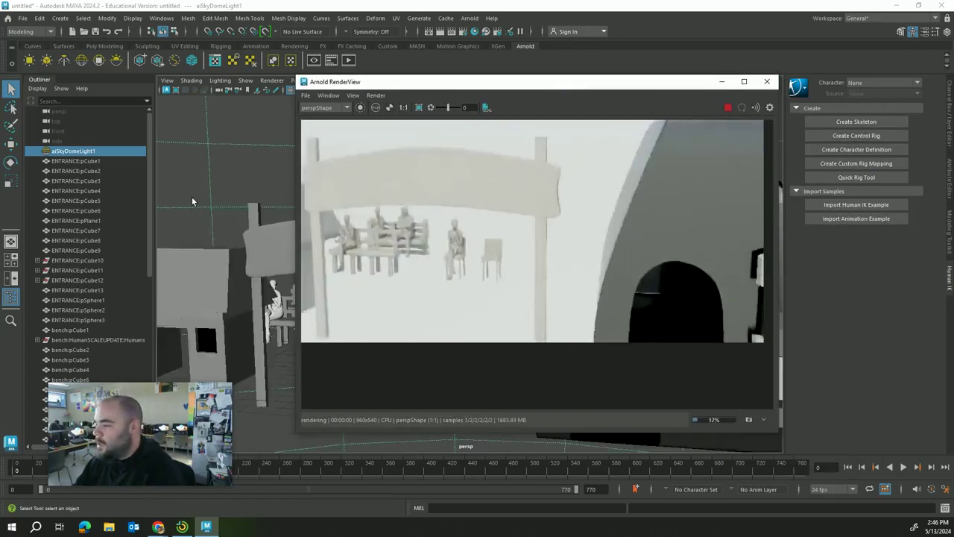
pyautogui.keyDown('alt'); pyautogui.moveTo(188, 213); pyautogui.dragTo(152, 202); pyautogui.keyUp('alt')
pyautogui.keyDown('alt'); pyautogui.moveTo(196, 227); pyautogui.dragTo(251, 302); pyautogui.keyUp('alt')
pyautogui.keyDown('alt'); pyautogui.moveTo(251, 302); pyautogui.dragTo(283, 234, button='right'); pyautogui.keyUp('alt')
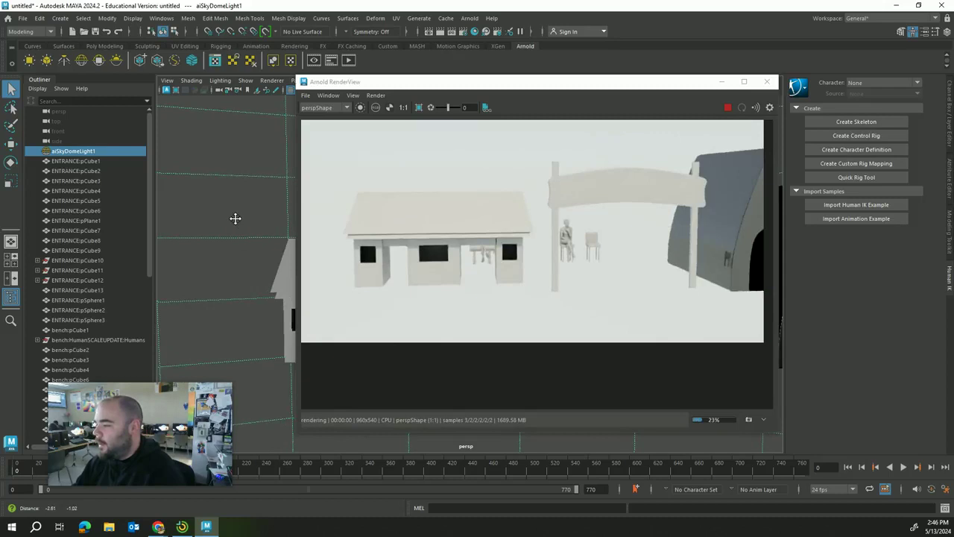
pyautogui.keyDown('alt'); pyautogui.moveTo(234, 217); pyautogui.dragTo(323, 261, button='right'); pyautogui.keyUp('alt')
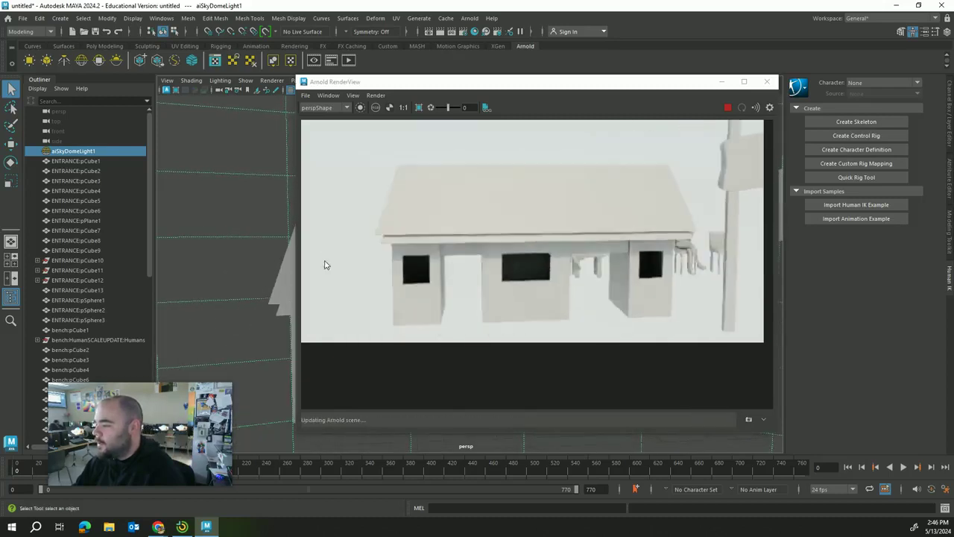
pyautogui.keyDown('alt'); pyautogui.moveTo(267, 254); pyautogui.dragTo(259, 237, button='middle'); pyautogui.keyUp('alt')
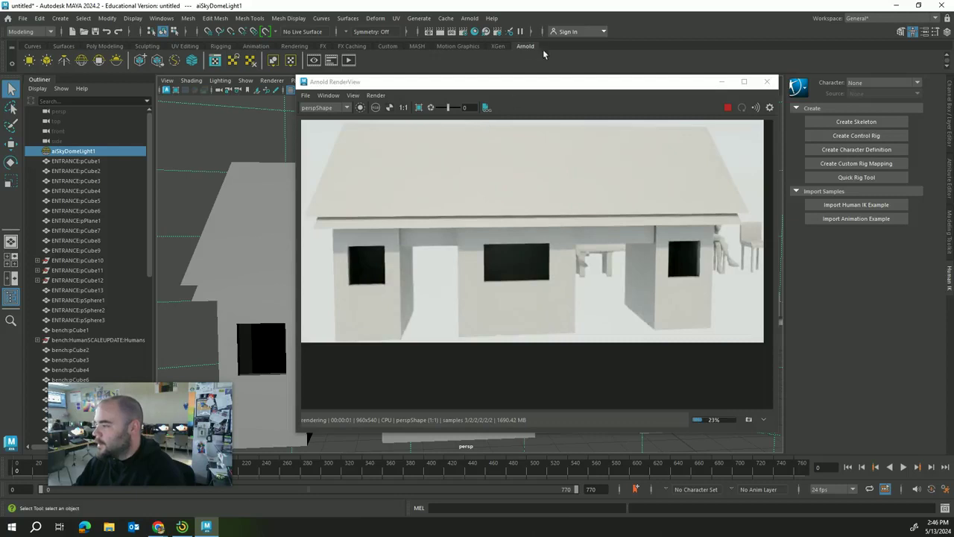
# Reposition the RenderView and orbit to compose the house, entrance sign and seated figures
pyautogui.moveTo(543, 82); pyautogui.dragTo(676, 80)
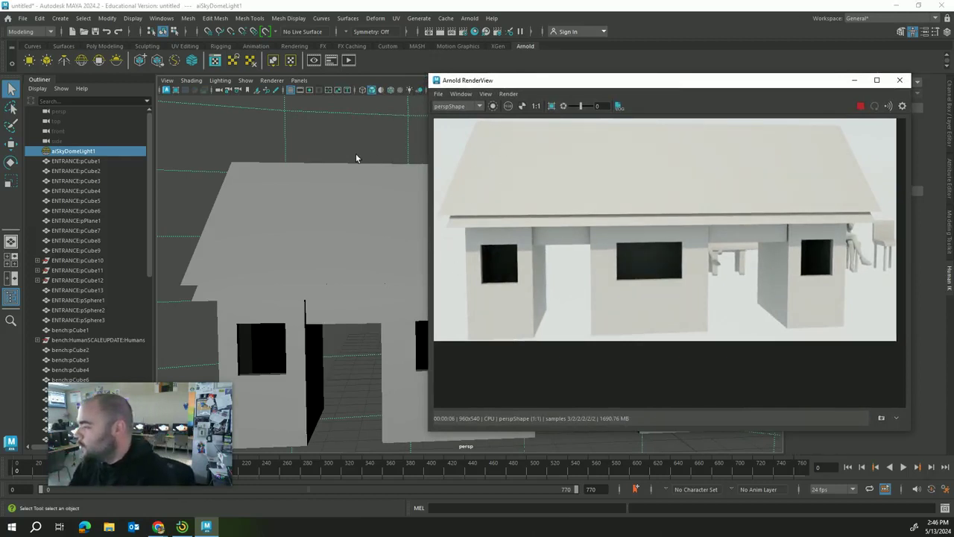
pyautogui.scroll(-2, 355, 158)
pyautogui.scroll(-2, 352, 200)
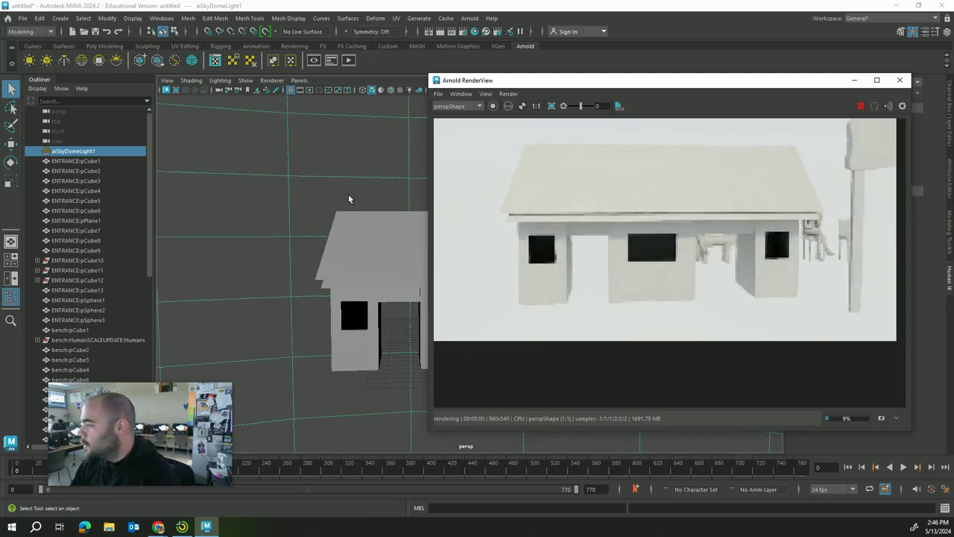
pyautogui.moveTo(518, 81)
pyautogui.mouseDown()
pyautogui.moveTo(519, 92)
pyautogui.moveTo(519, 70)
pyautogui.mouseUp()
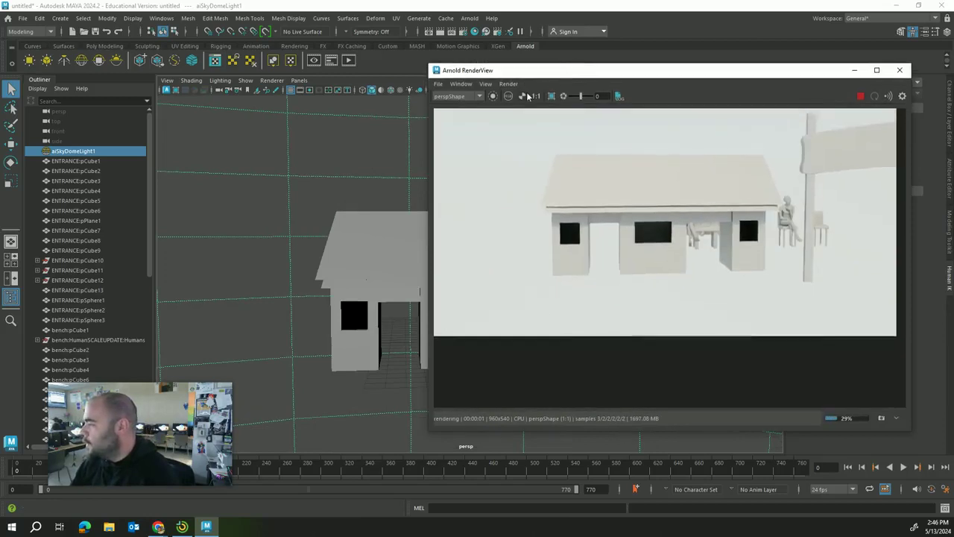
pyautogui.scroll(2, 183, 217)
pyautogui.keyDown('alt'); pyautogui.moveTo(182, 216); pyautogui.dragTo(198, 264); pyautogui.keyUp('alt')
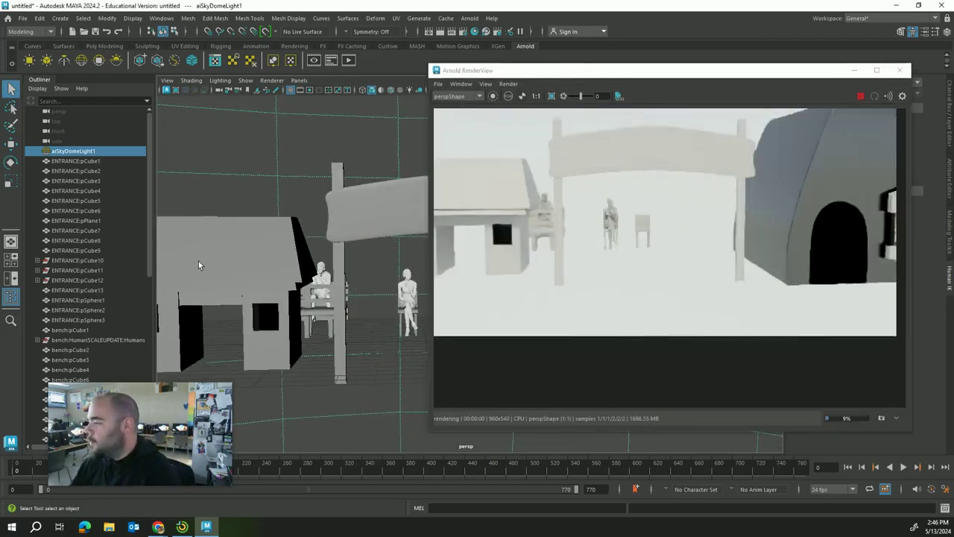
# Open the Save Image dialog from the Arnold RenderView's file options
pyautogui.click(439, 85)
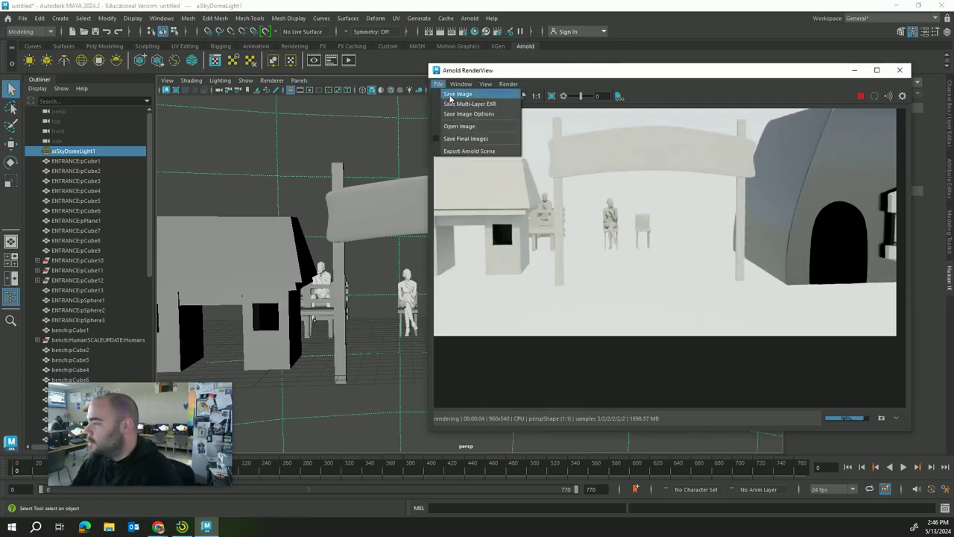
pyautogui.click(457, 95)
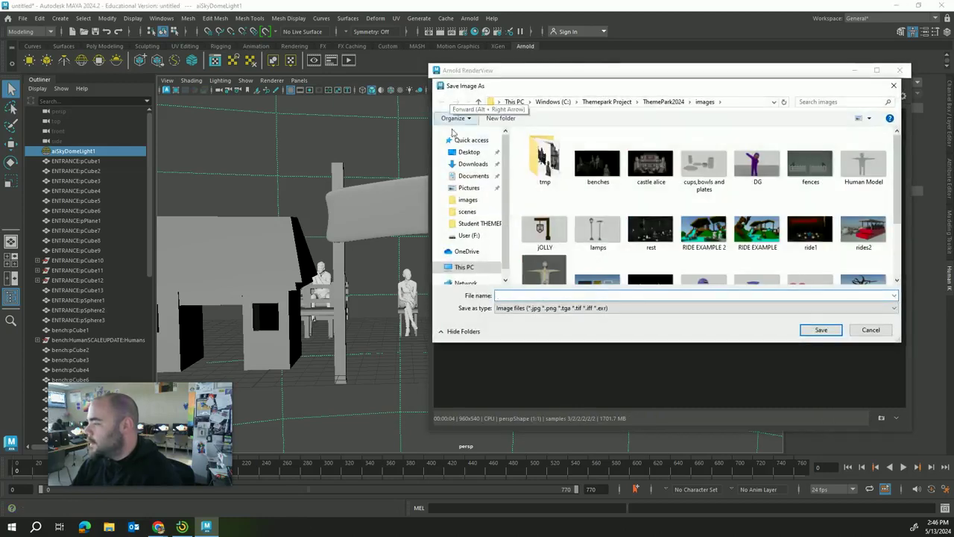
pyautogui.scroll(-1, 508, 167)
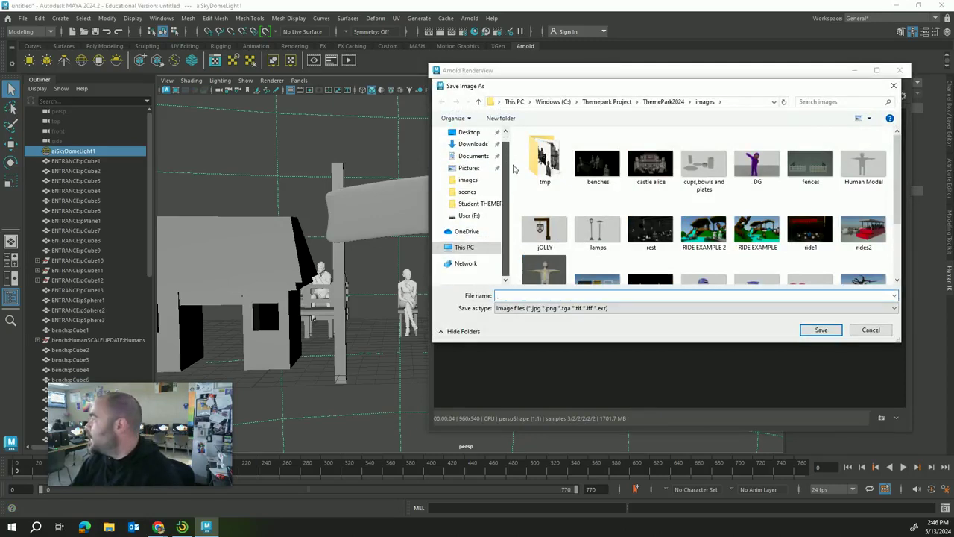
pyautogui.scroll(1, 514, 161)
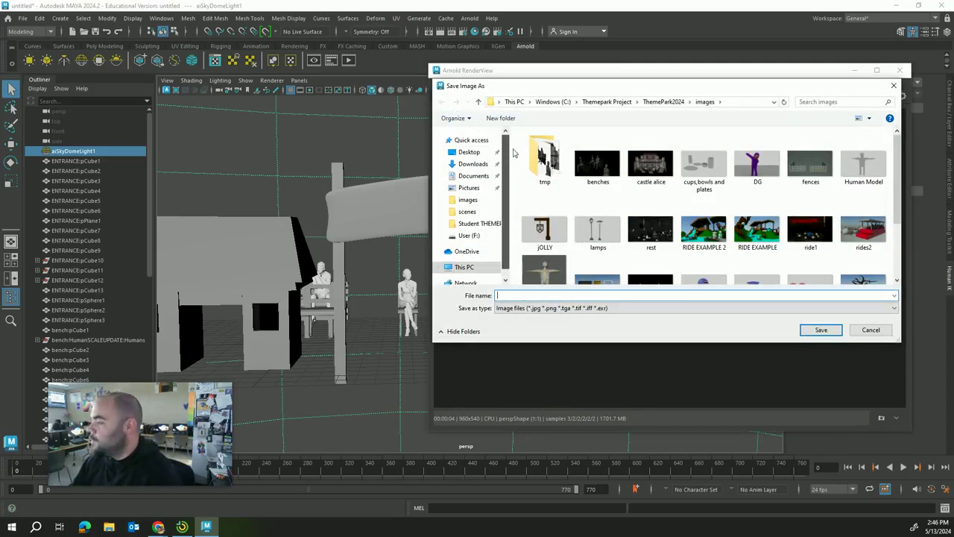
# Browse the User (F:) drive's Student THEMEPARK Files, then return to This PC
pyautogui.click(463, 268)
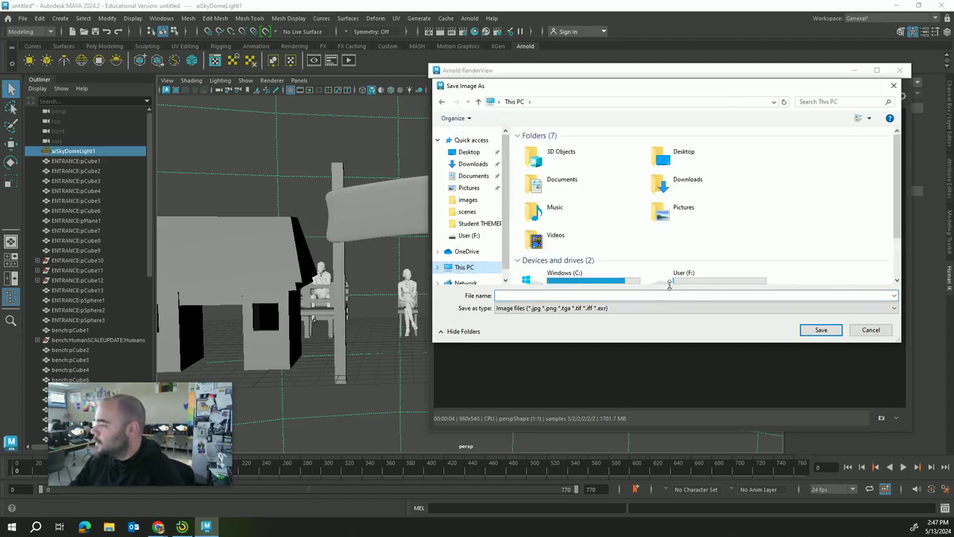
pyautogui.scroll(-1, 680, 258)
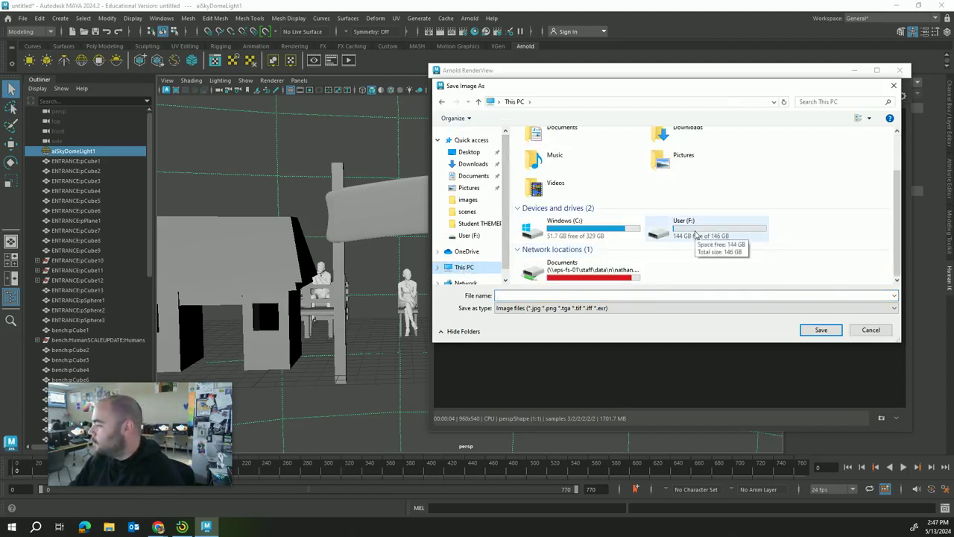
pyautogui.doubleClick(695, 236)
pyautogui.doubleClick(598, 187)
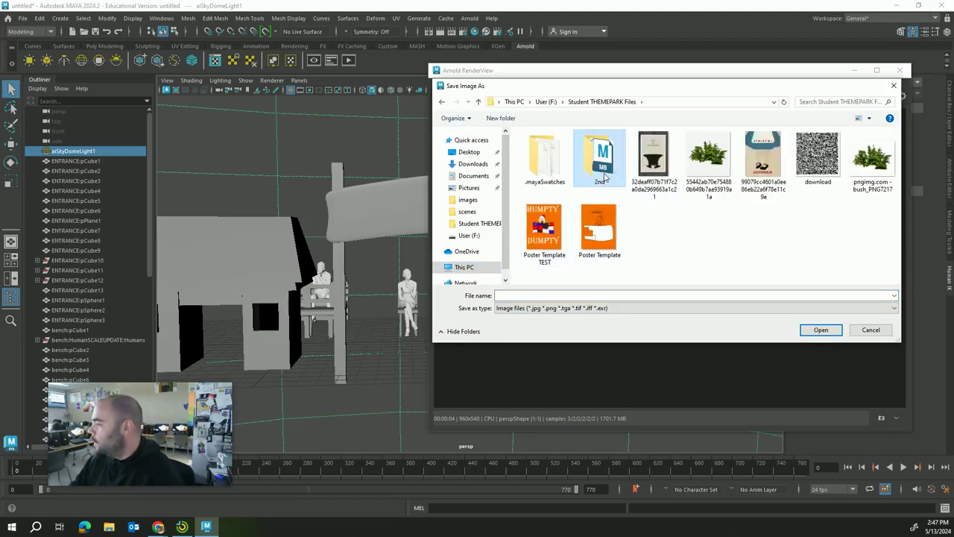
pyautogui.doubleClick(602, 176)
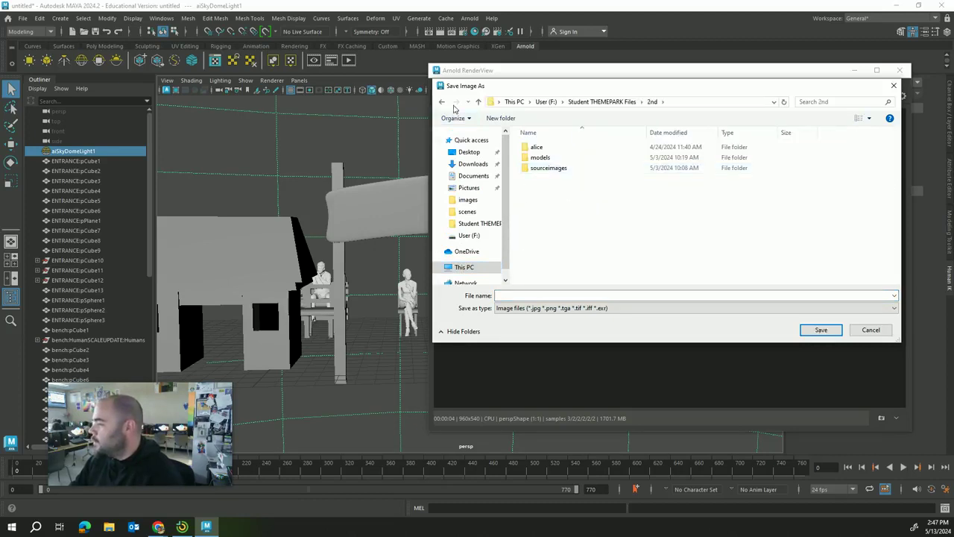
pyautogui.click(478, 102)
pyautogui.click(478, 102)
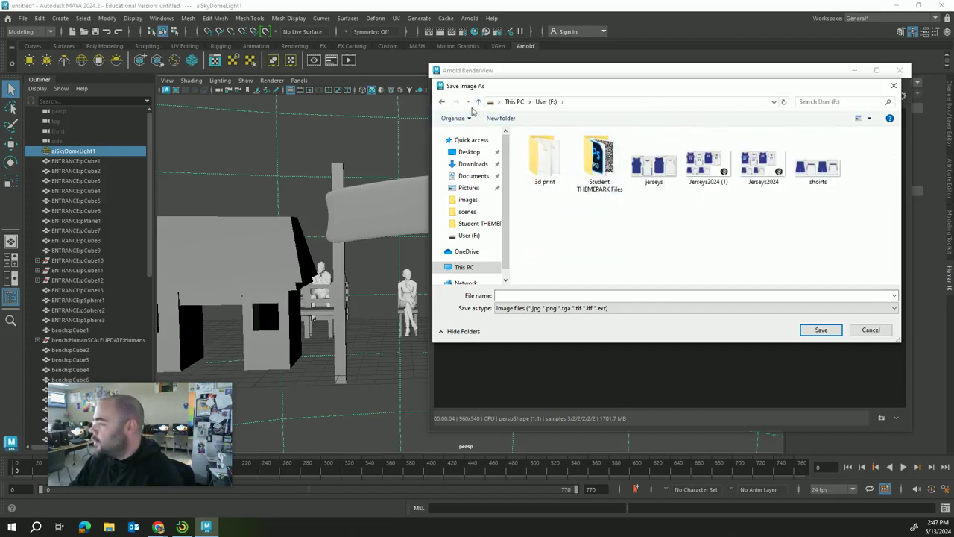
pyautogui.click(478, 102)
# Navigate to Windows (C:) > Themepark Project > ThemePark2024 > images
pyautogui.scroll(-2, 689, 198)
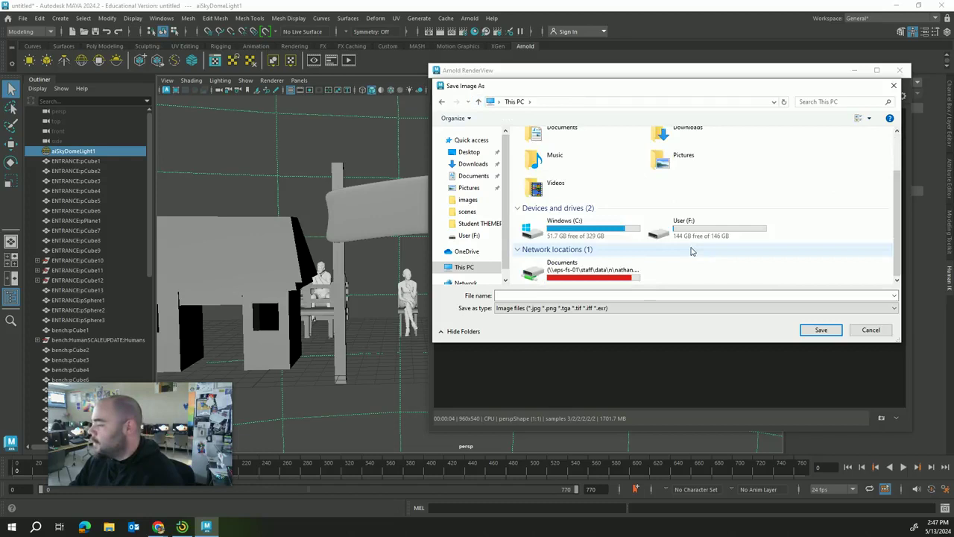
pyautogui.doubleClick(582, 228)
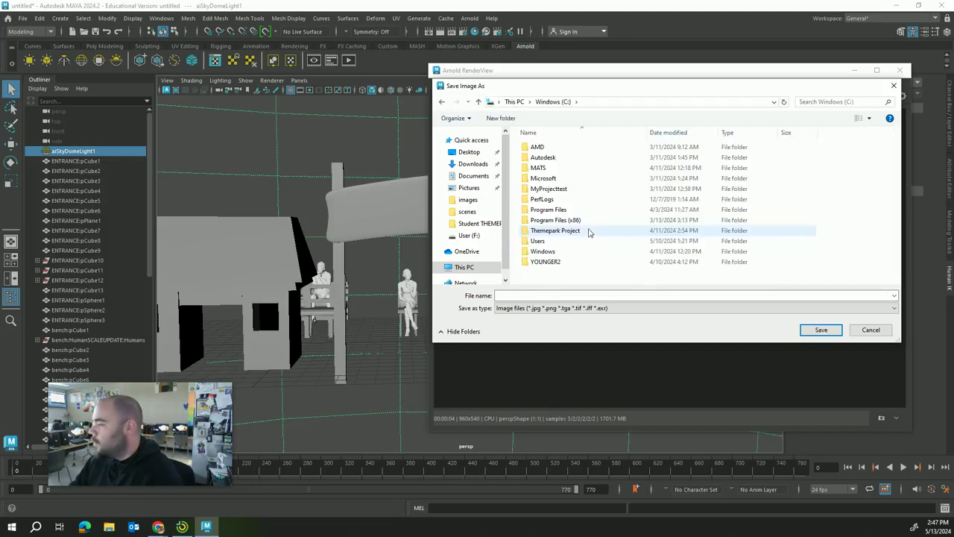
pyautogui.doubleClick(558, 231)
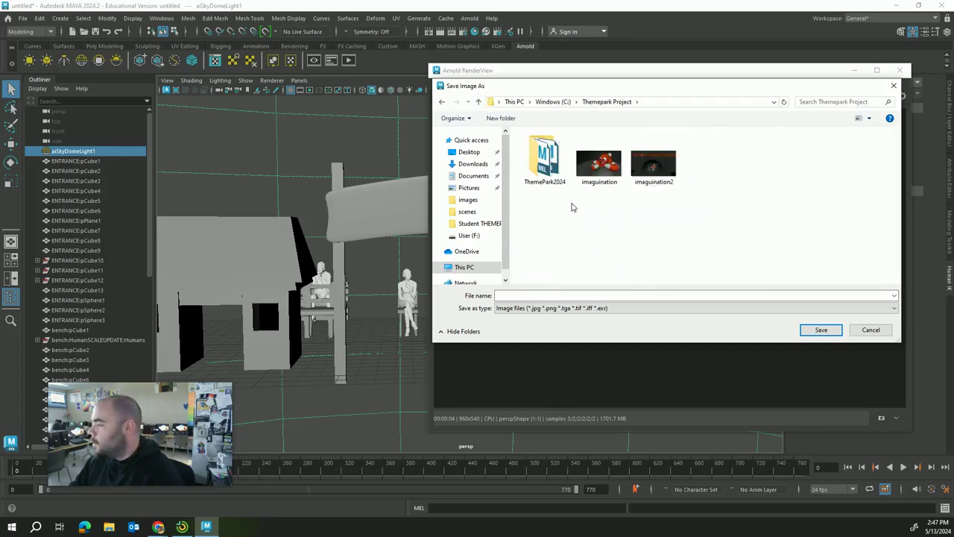
pyautogui.doubleClick(548, 168)
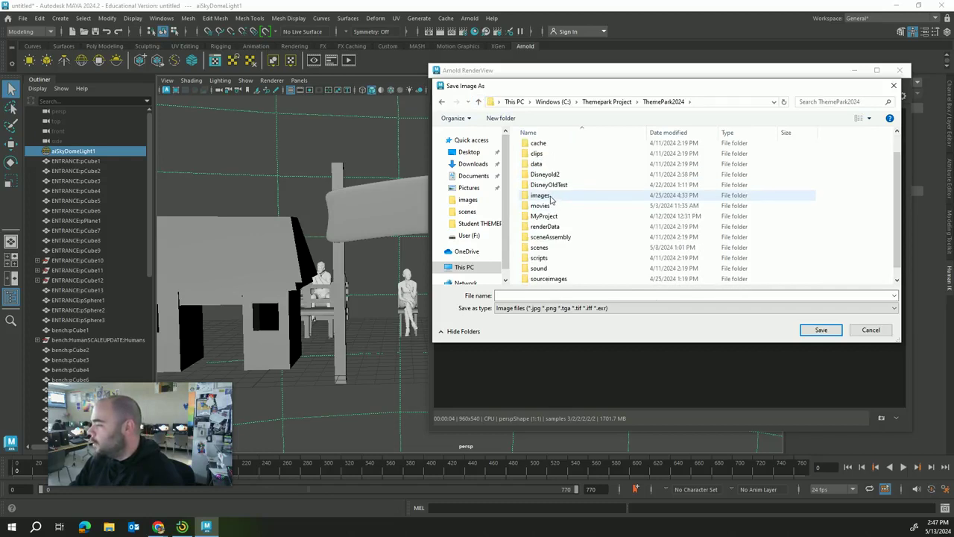
pyautogui.doubleClick(549, 196)
pyautogui.scroll(-2, 673, 221)
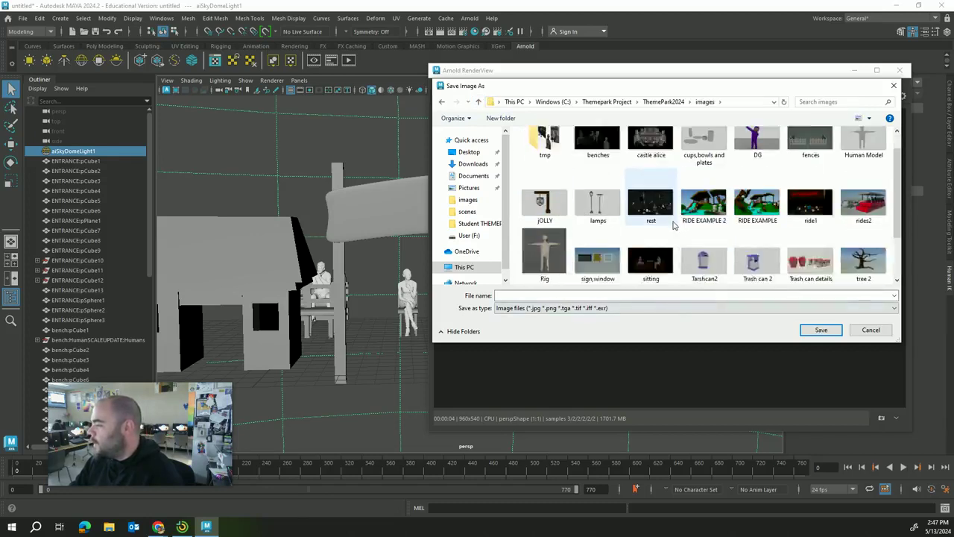
pyautogui.scroll(3, 673, 221)
pyautogui.scroll(-2, 674, 220)
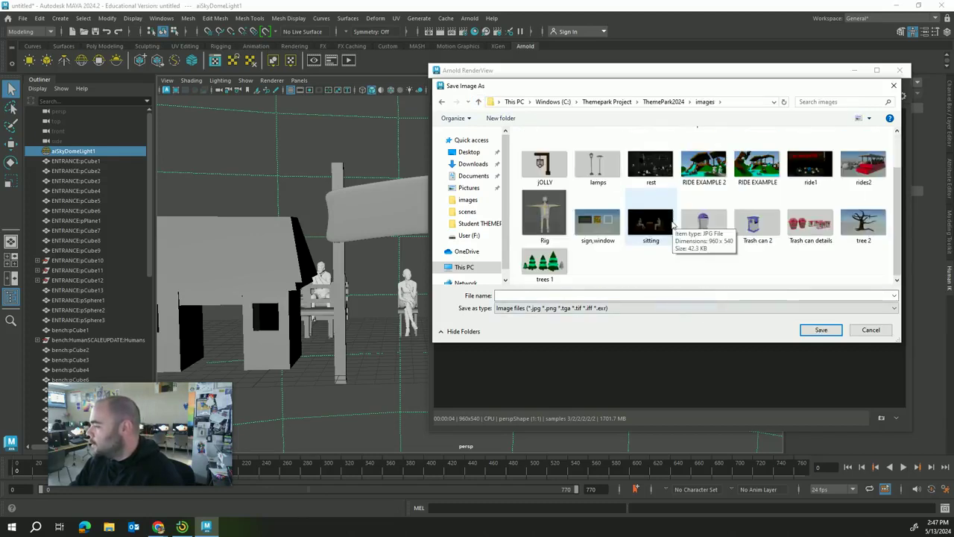
# Name the file 'sign', keep the Image files type, and save the render
pyautogui.click(544, 297)
pyautogui.write('sig')
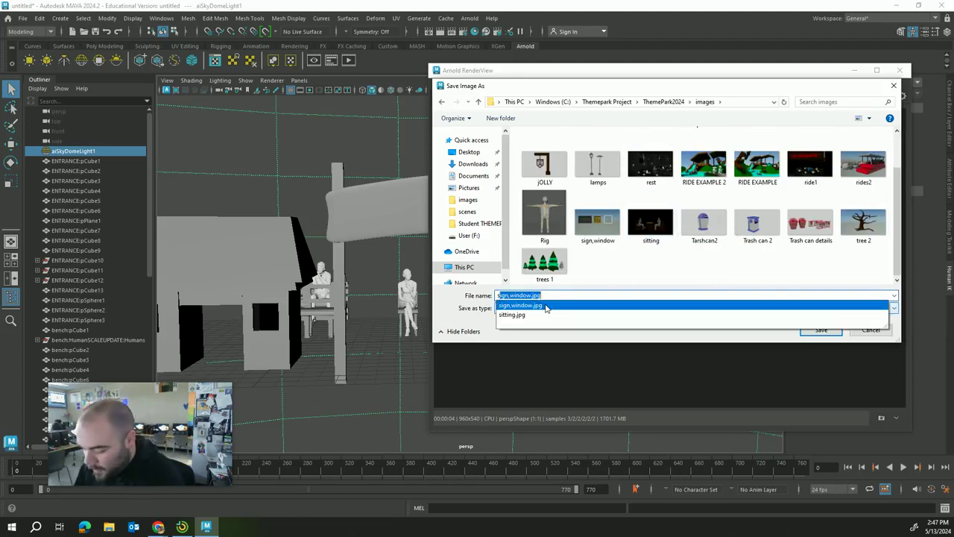
pyautogui.write('n')
pyautogui.press('Delete')
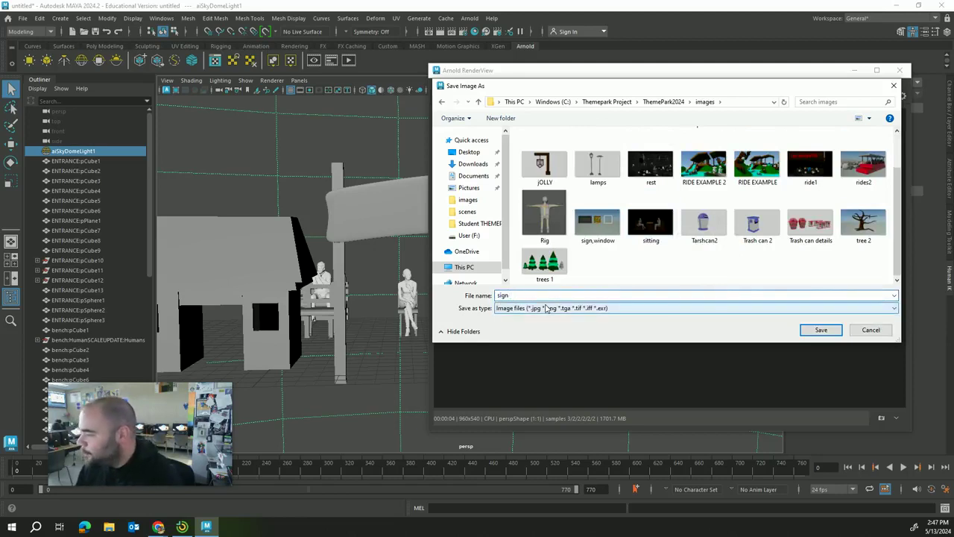
pyautogui.click(562, 313)
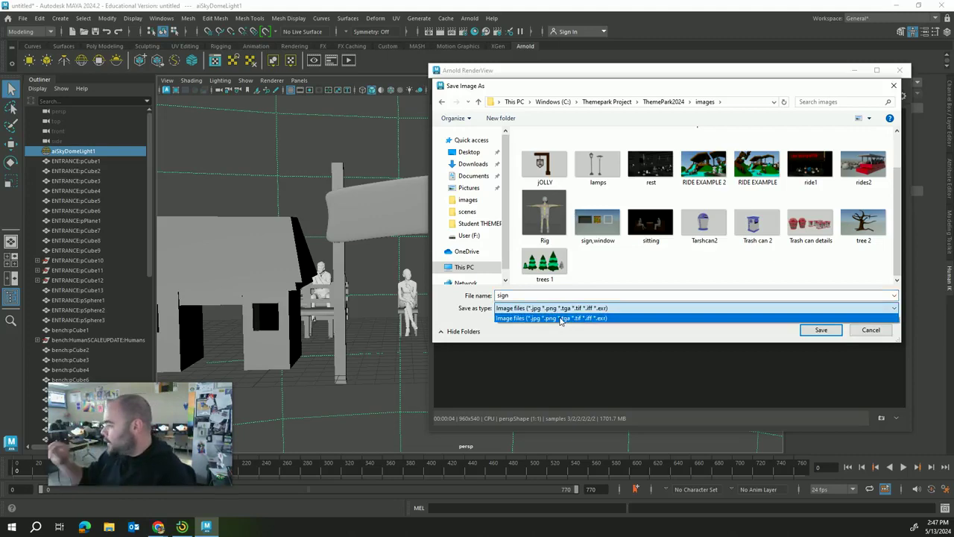
pyautogui.click(692, 319)
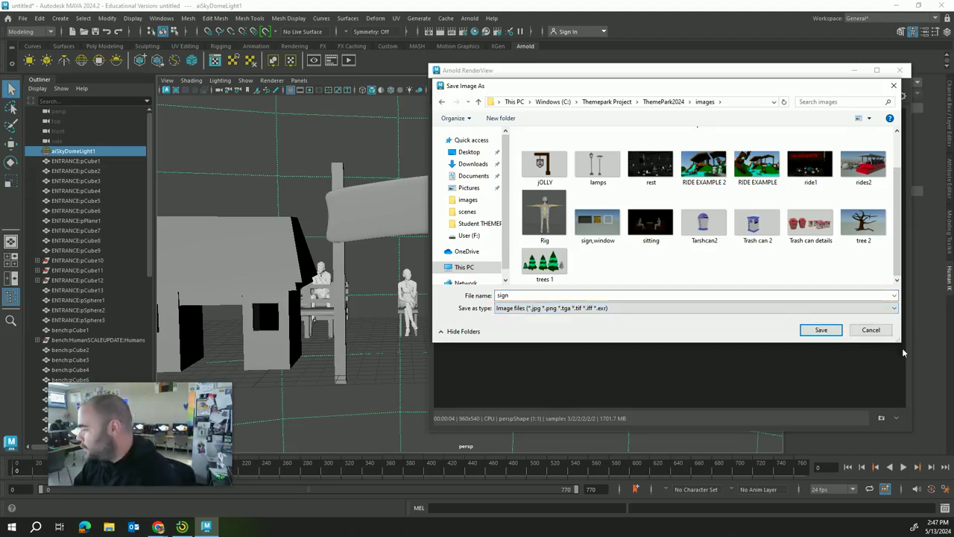
pyautogui.click(810, 329)
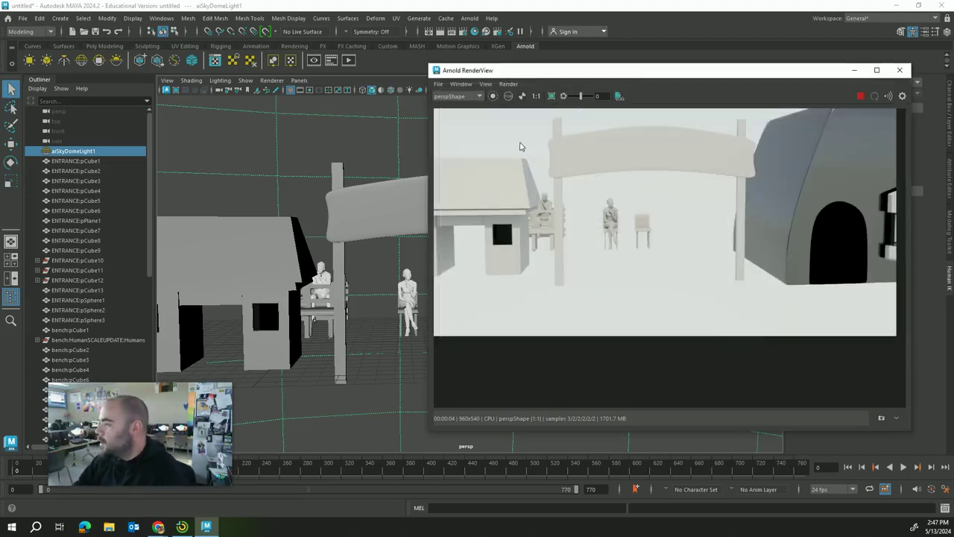
# Minimise the Arnold RenderView and pan the viewport to centre the dome house
pyautogui.moveTo(703, 70); pyautogui.dragTo(589, 69)
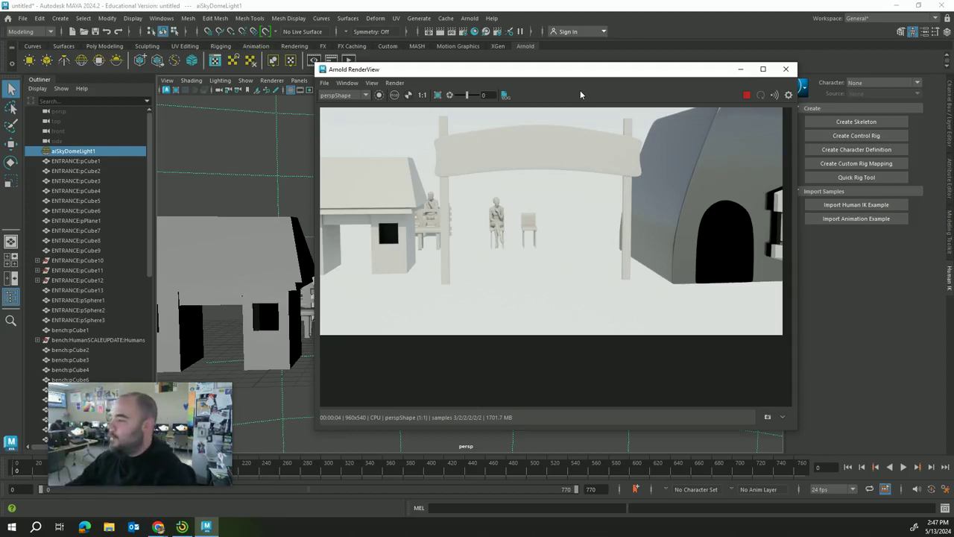
pyautogui.click(742, 69)
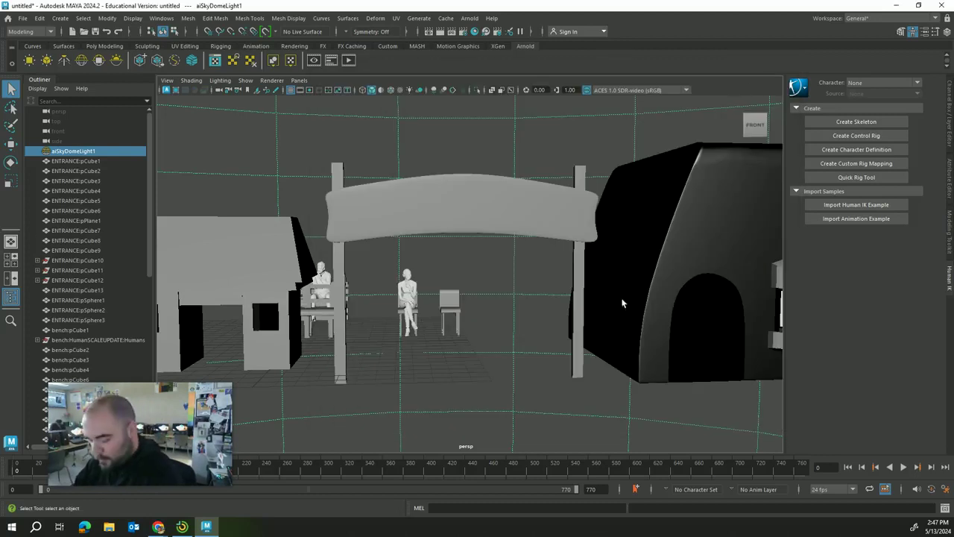
pyautogui.keyDown('alt'); pyautogui.moveTo(622, 303); pyautogui.dragTo(322, 313, button='middle'); pyautogui.keyUp('alt')
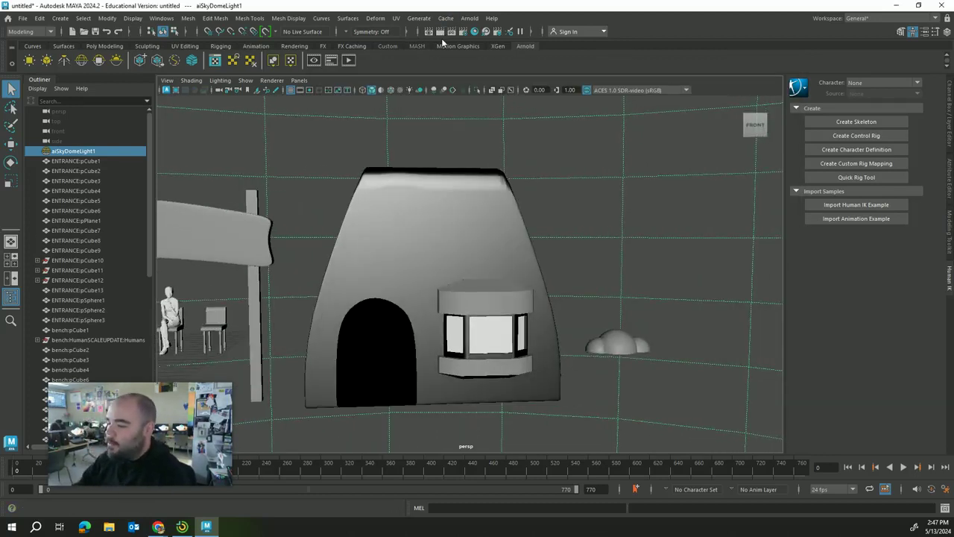
# Orbit around the entrance gate, house front and the figures seated on benches
pyautogui.keyDown('alt'); pyautogui.moveTo(189, 273); pyautogui.dragTo(486, 258); pyautogui.keyUp('alt')
pyautogui.keyDown('alt'); pyautogui.moveTo(388, 310); pyautogui.dragTo(555, 317); pyautogui.keyUp('alt')
pyautogui.scroll(10, 528, 349)
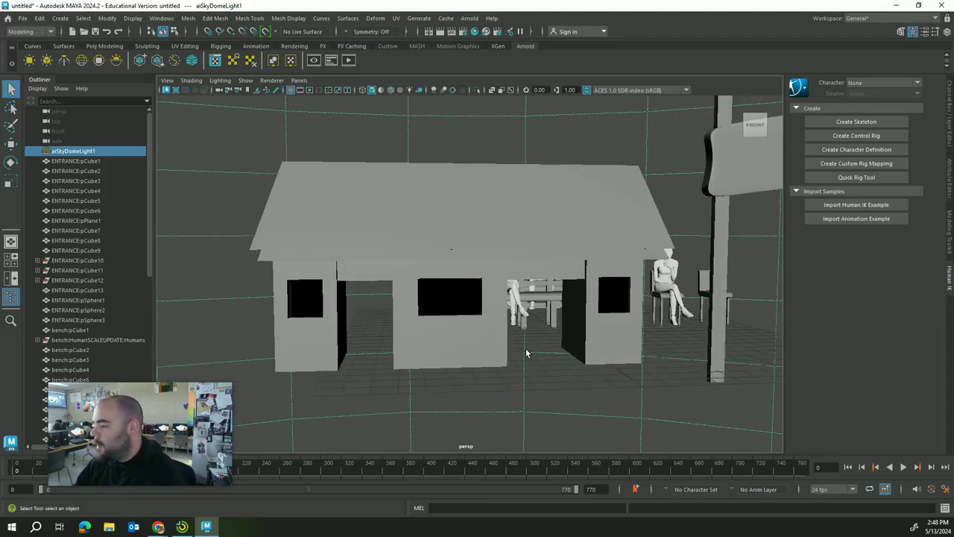
pyautogui.keyDown('alt'); pyautogui.moveTo(397, 412); pyautogui.dragTo(451, 293); pyautogui.keyUp('alt')
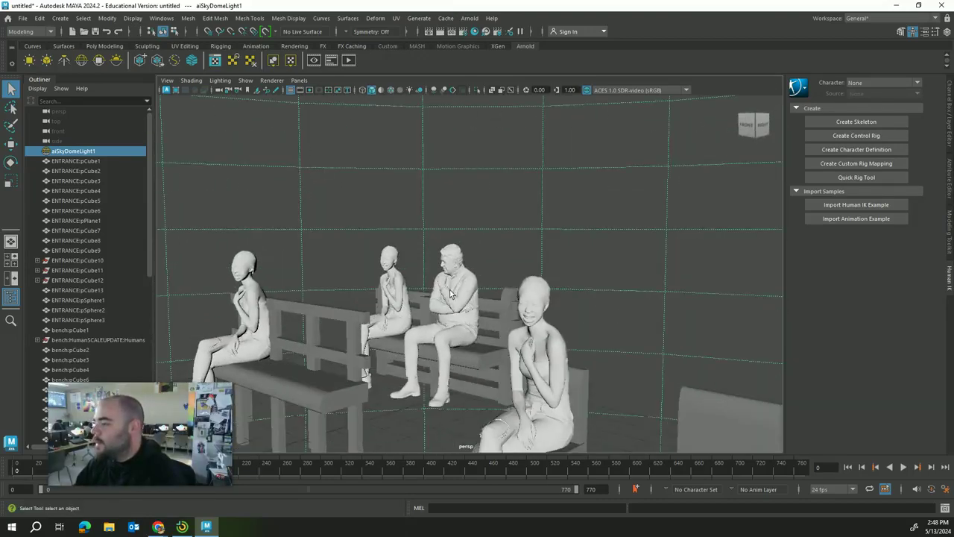